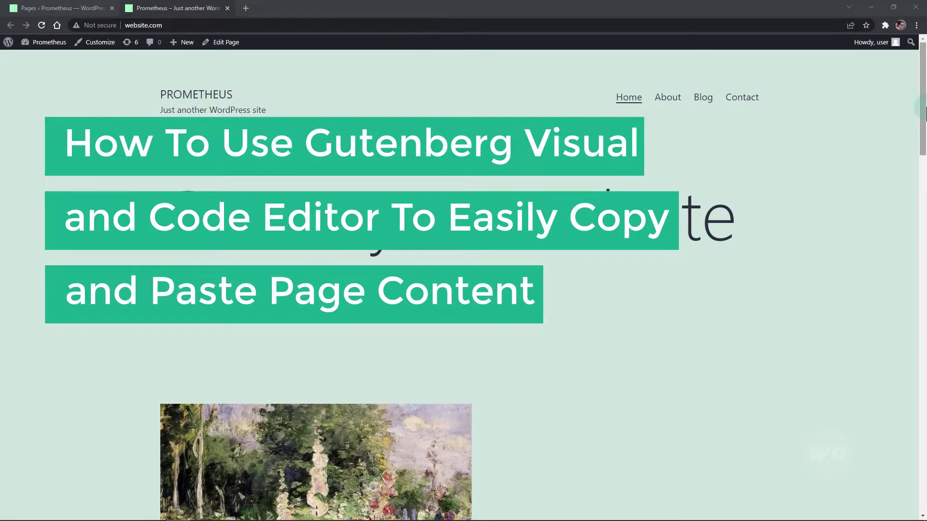
pyautogui.moveTo(923, 110)
pyautogui.mouseDown()
pyautogui.moveTo(923, 406)
pyautogui.moveTo(923, 88)
pyautogui.mouseUp()
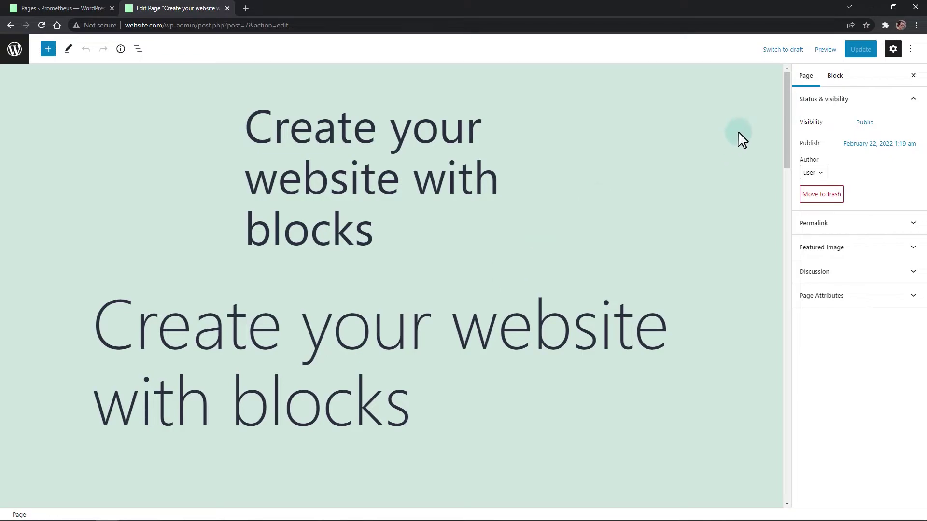
pyautogui.moveTo(786, 104)
pyautogui.mouseDown()
pyautogui.moveTo(787, 209)
pyautogui.moveTo(786, 179)
pyautogui.mouseUp()
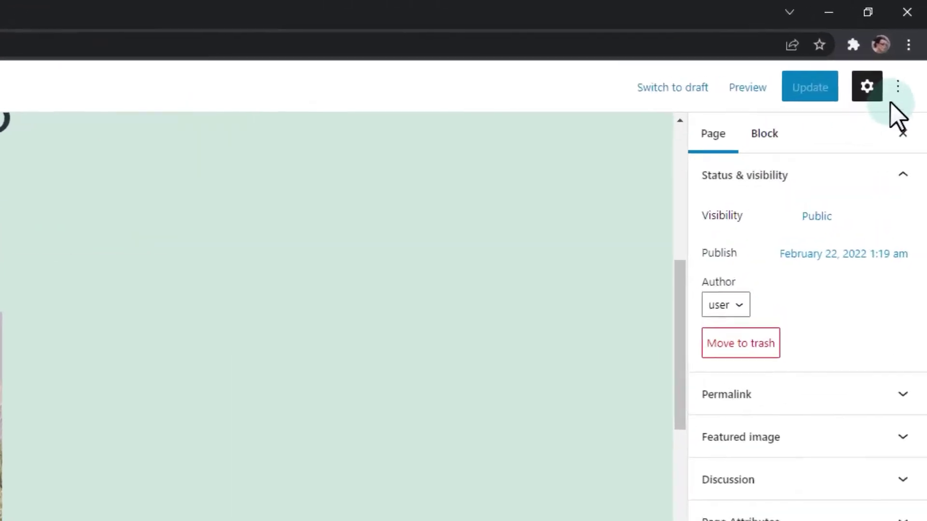
# Step: Copy all of the homepage's content, then start a new blank page from the Pages list
pyautogui.click(896, 93)
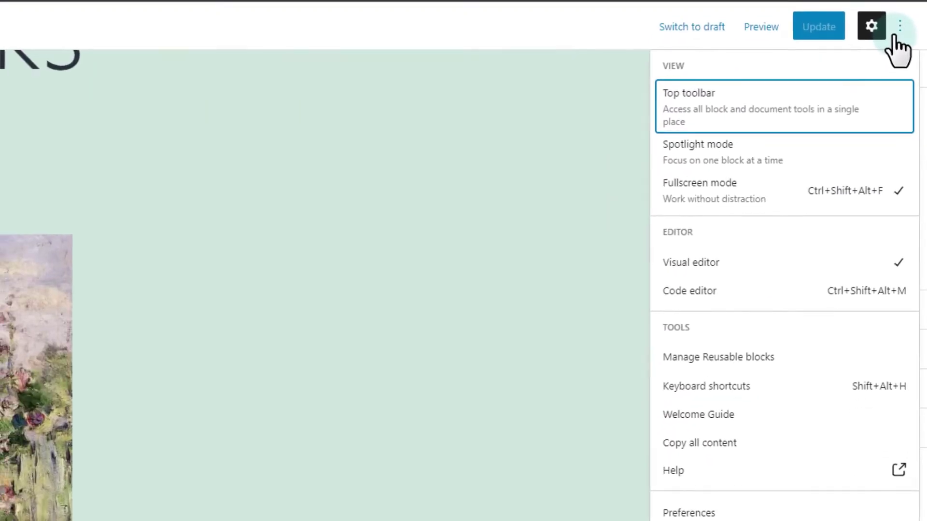
pyautogui.click(764, 456)
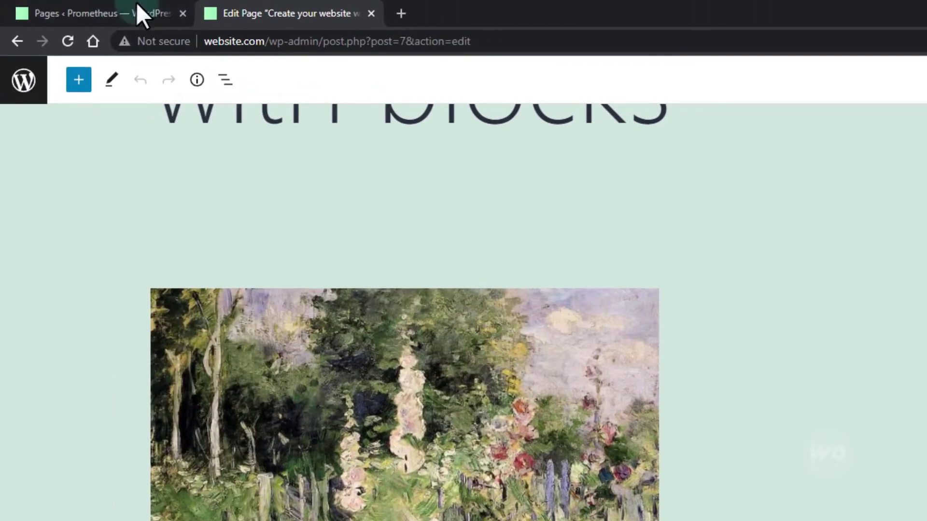
pyautogui.click(141, 11)
pyautogui.click(233, 111)
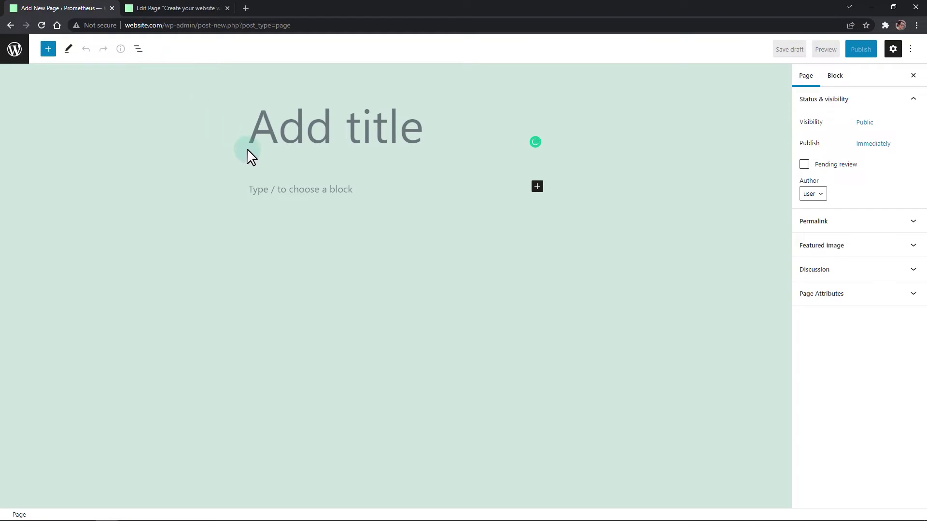
# Step: Paste the copied homepage blocks into the new page's empty paragraph block
pyautogui.click(274, 191)
pyautogui.hotkey('ctrl', 'v')
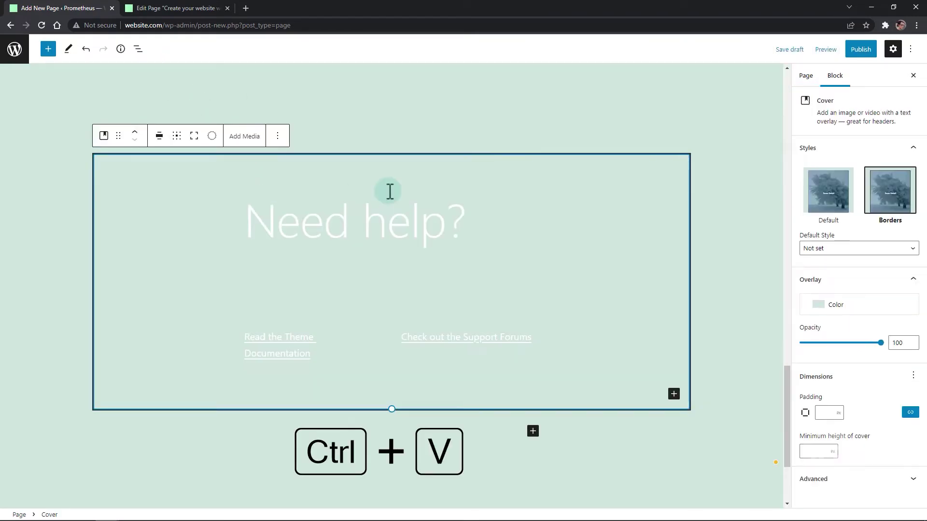
pyautogui.scroll(5, 375, 194)
pyautogui.scroll(10, 375, 194)
pyautogui.scroll(10, 375, 195)
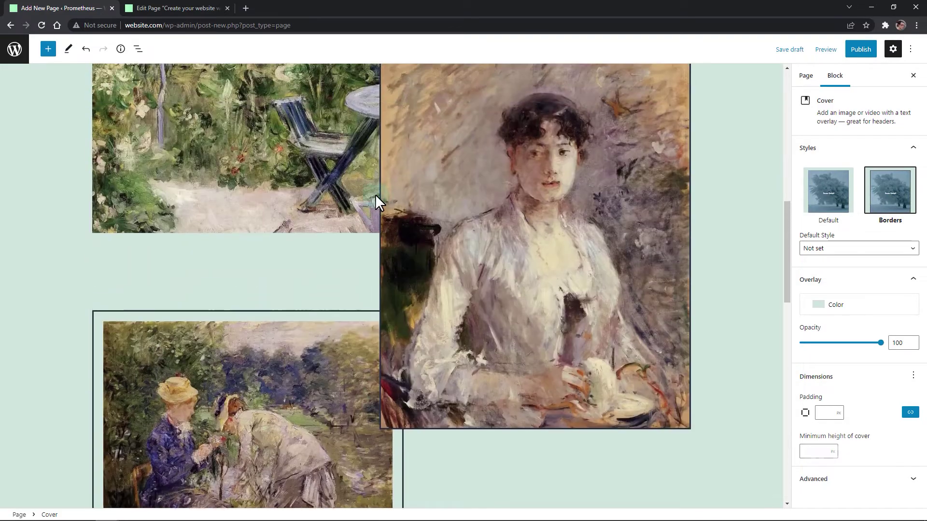
pyautogui.scroll(5, 376, 194)
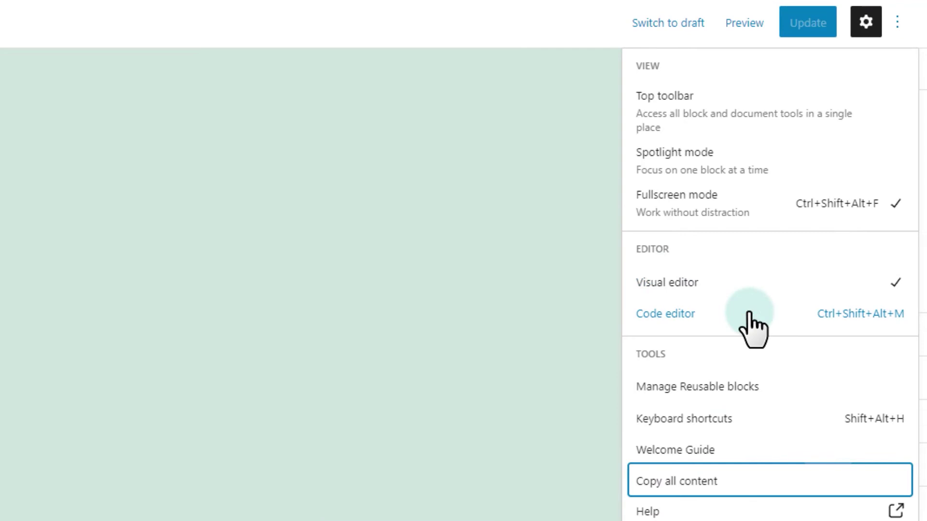
# Step: Copy all of the homepage's block markup from the Code editor, then go back to the new page
pyautogui.click(754, 319)
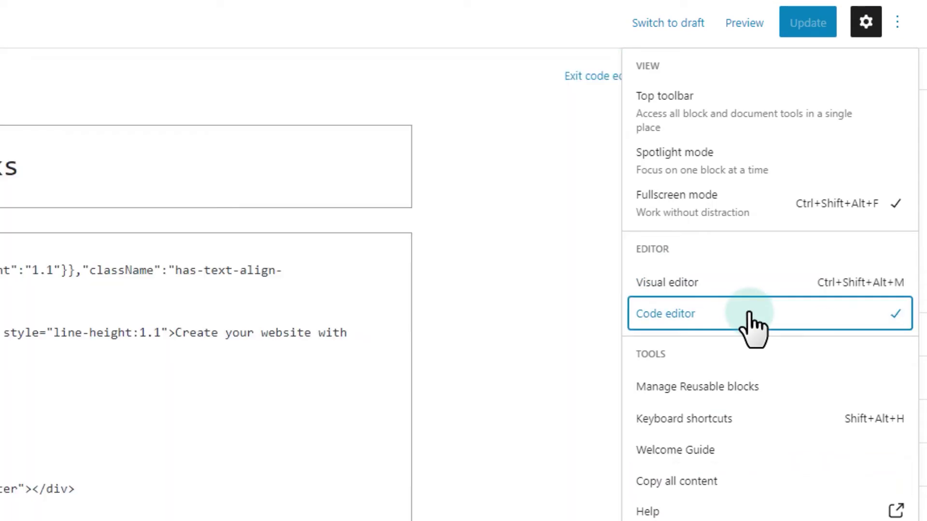
pyautogui.click(72, 311)
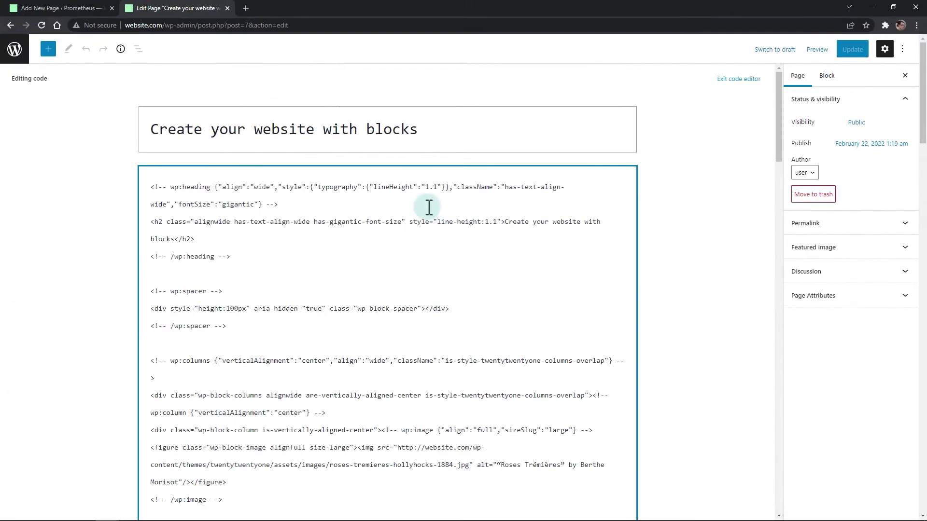
pyautogui.hotkey('ctrl', 'a')
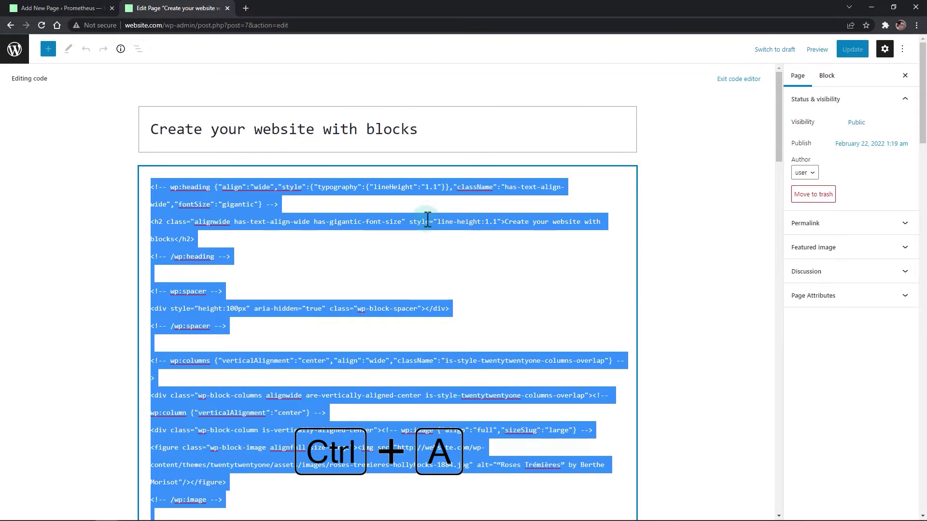
pyautogui.rightClick(428, 221)
pyautogui.click(437, 251)
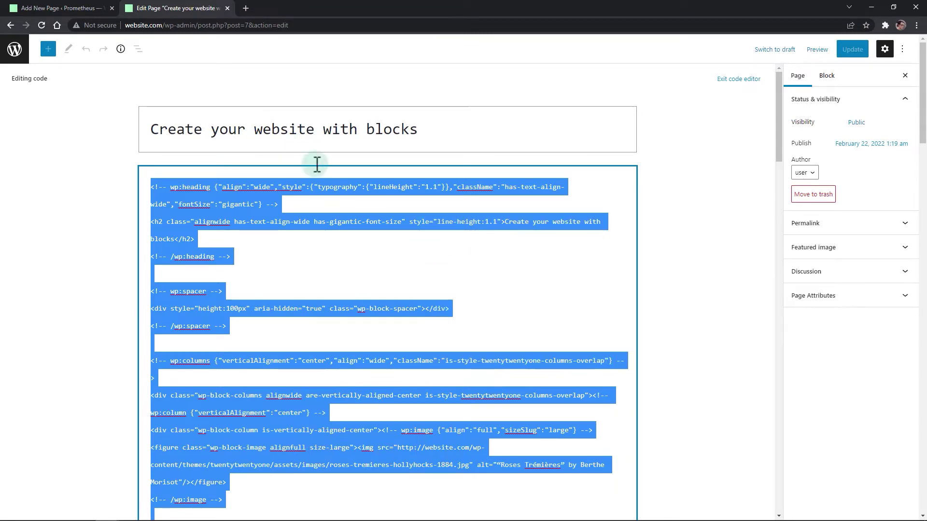
pyautogui.click(58, 9)
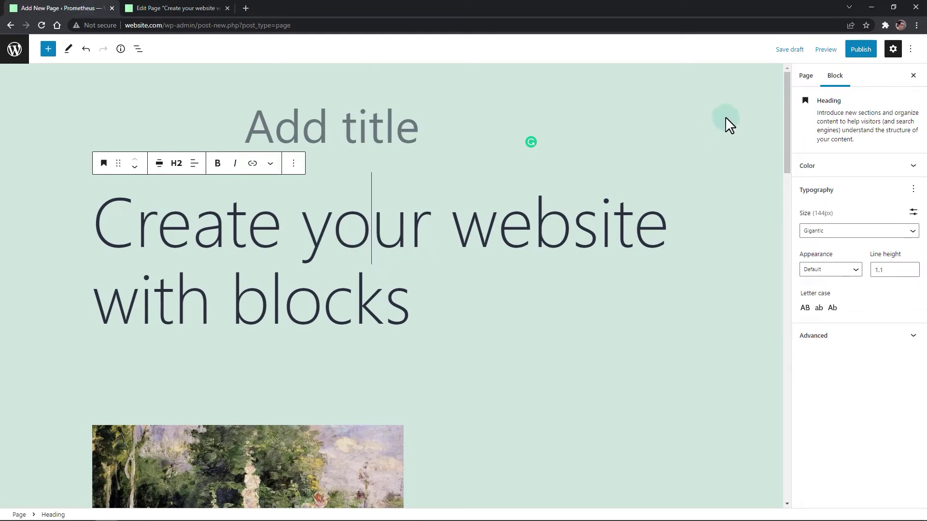
# Step: Delete the new page's pasted blocks and paste the homepage block markup into its Code editor
pyautogui.press('Delete')
pyautogui.click(911, 49)
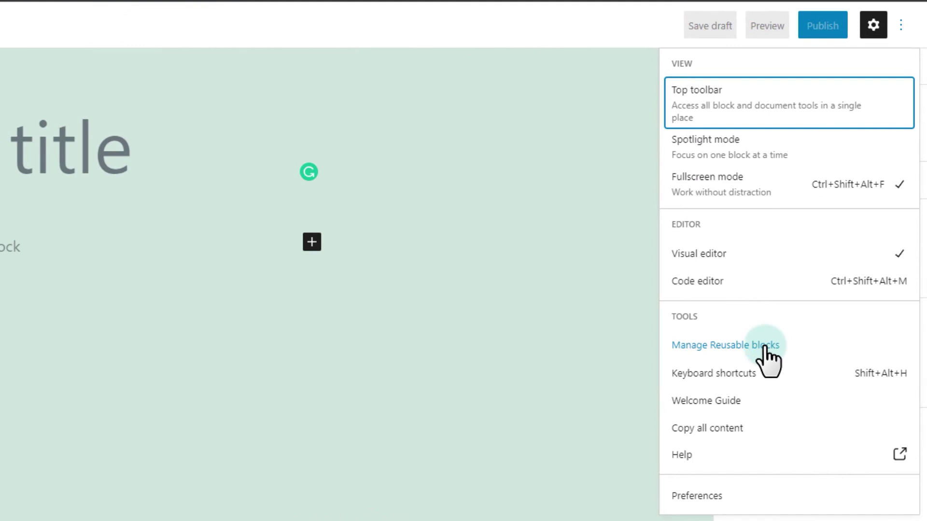
pyautogui.click(752, 292)
pyautogui.click(255, 197)
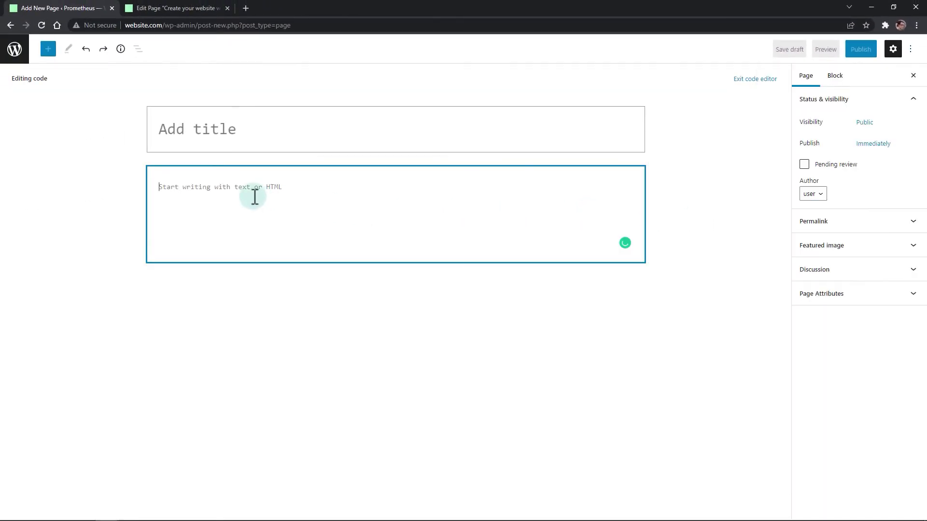
pyautogui.rightClick(253, 197)
pyautogui.click(276, 273)
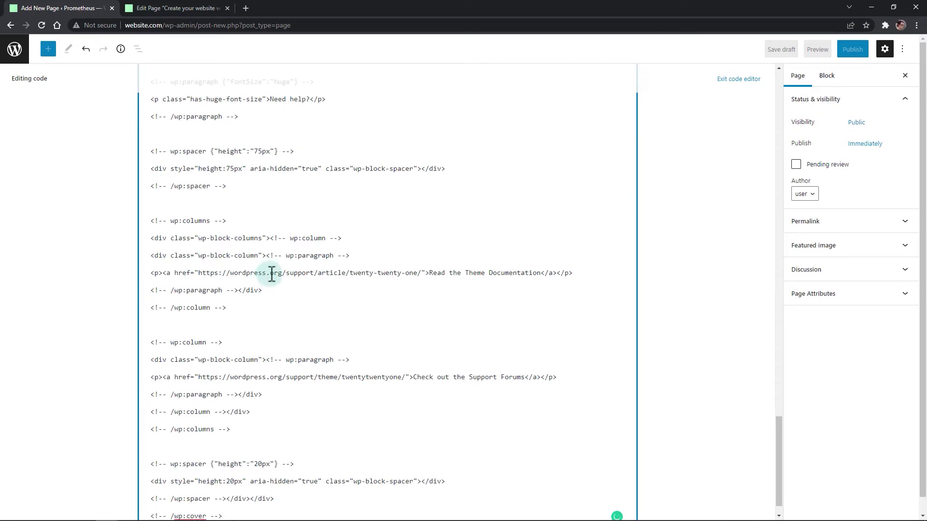
pyautogui.scroll(5, 574, 220)
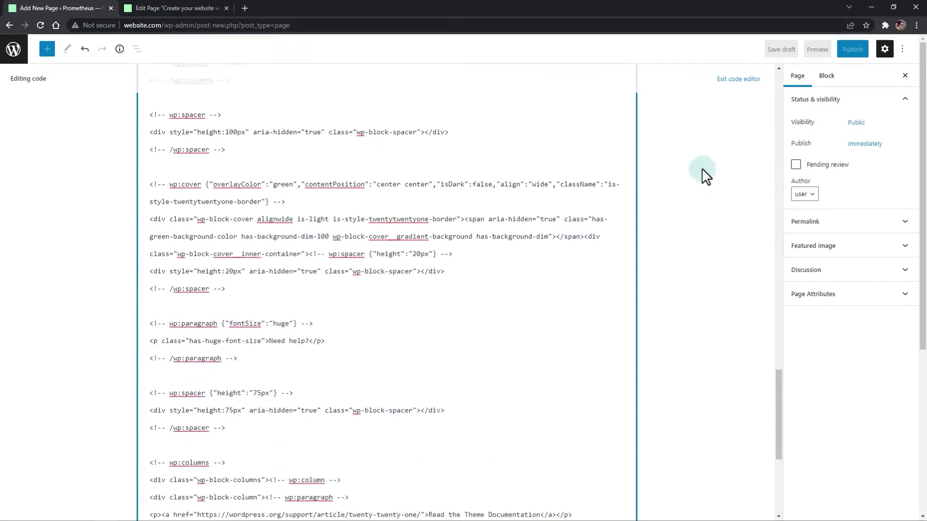
# Step: Switch back to the Visual editor and select the 'Need help?' text
pyautogui.click(889, 78)
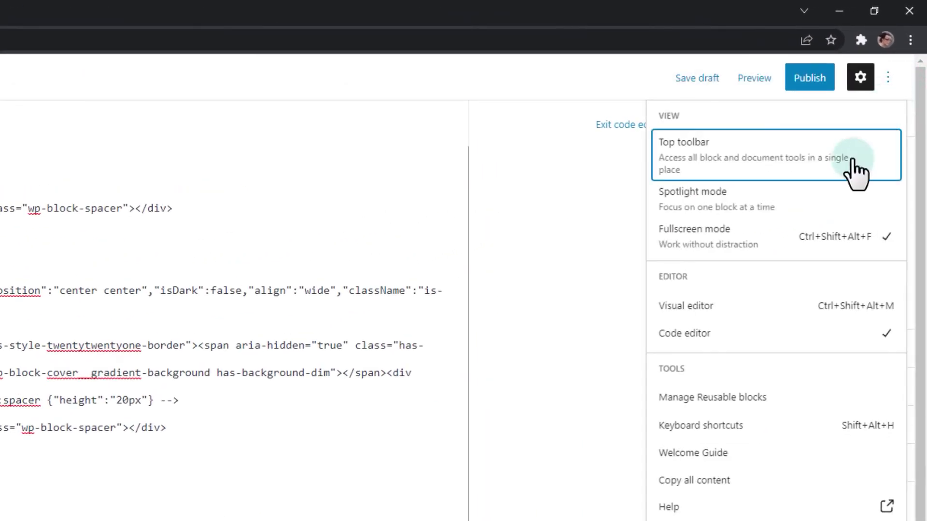
pyautogui.click(760, 306)
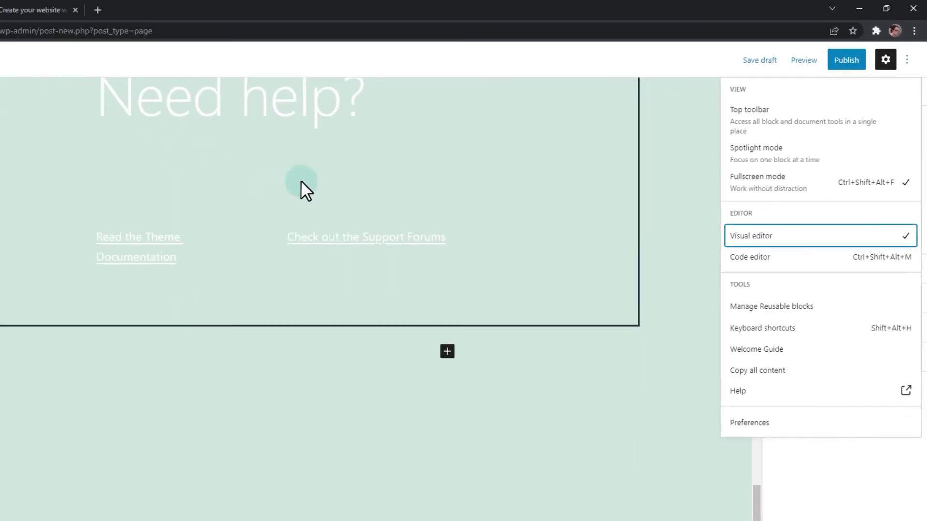
pyautogui.click(286, 266)
pyautogui.tripleClick(287, 266)
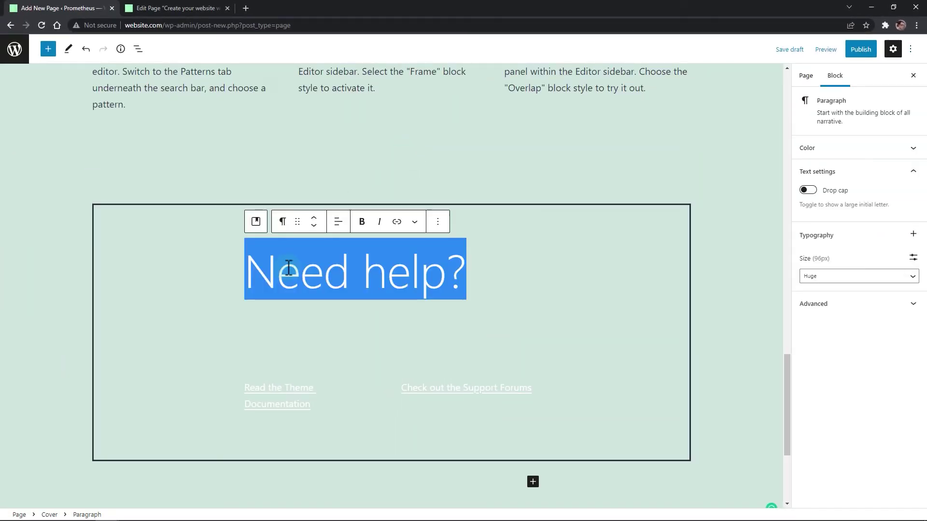
# Step: Make the 'Need help?' text black, then open text colour options for the theme documentation link paragraph
pyautogui.click(869, 148)
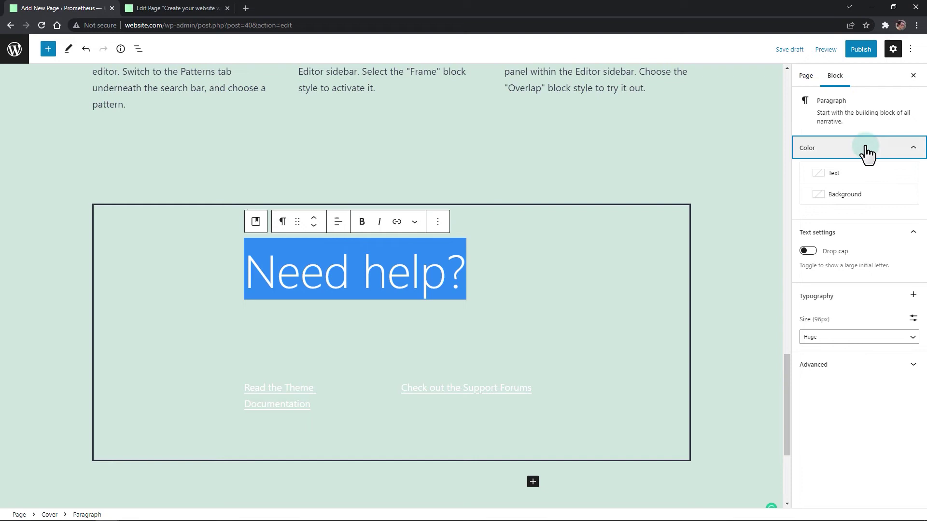
pyautogui.click(827, 173)
pyautogui.click(659, 216)
pyautogui.click(352, 384)
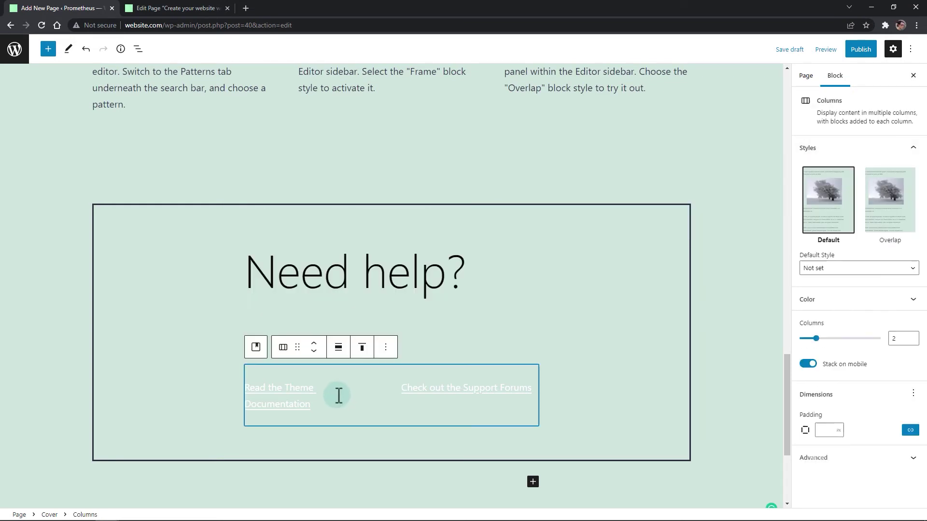
pyautogui.click(337, 397)
pyautogui.click(854, 148)
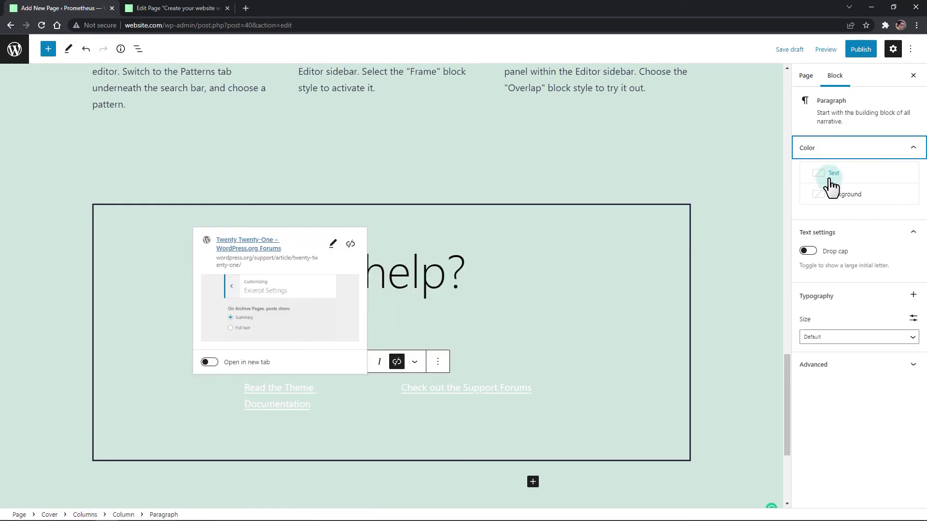